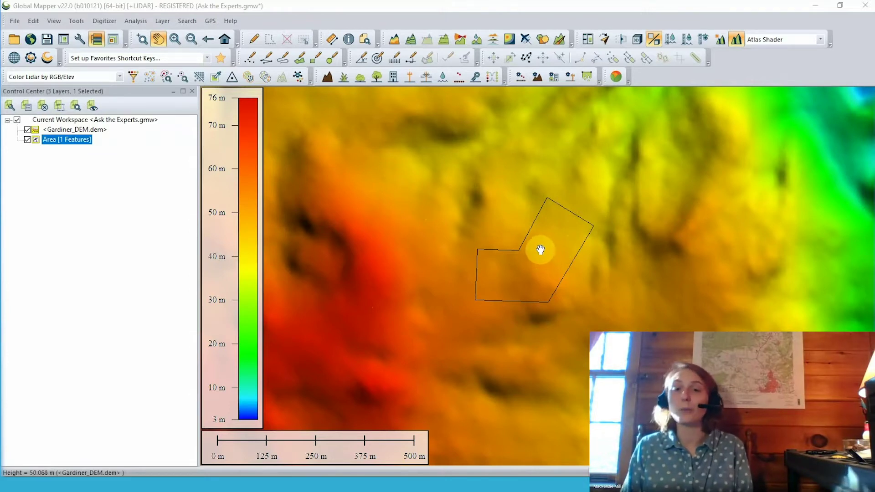
Query the area polygon with Feature Info and list its 7 vertices (938.3 m total length).
click(348, 41)
click(519, 275)
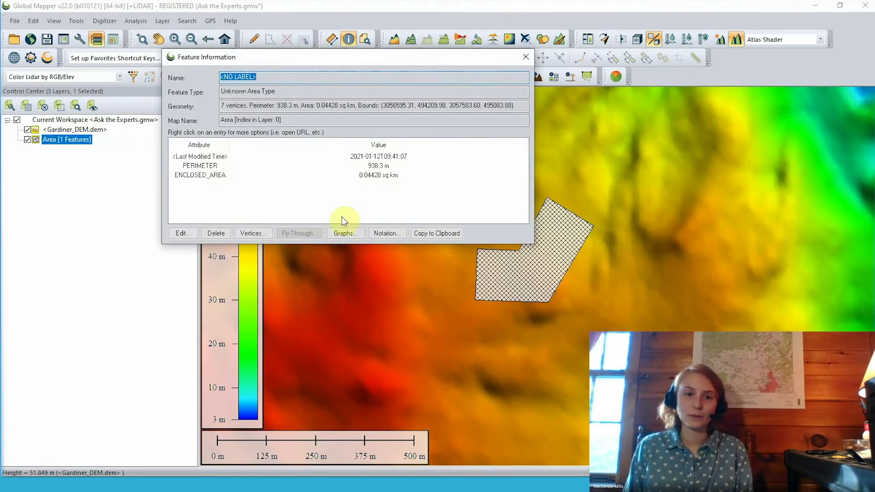
click(265, 234)
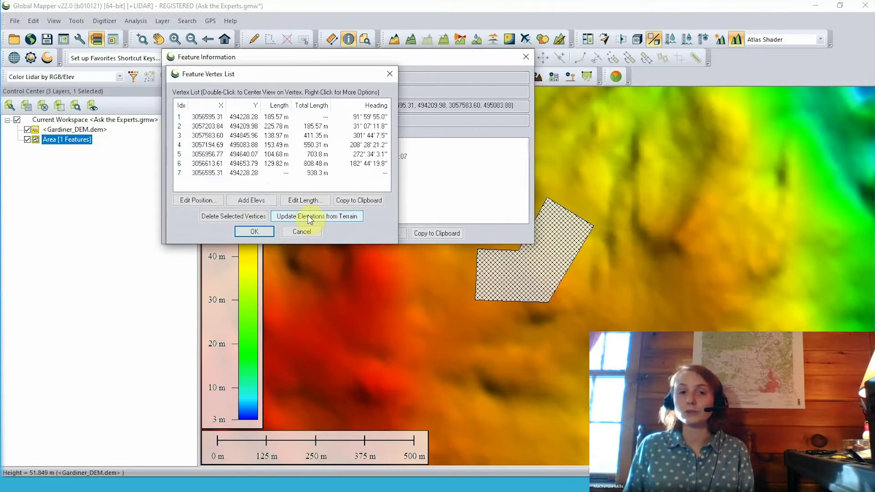
Close the vertex list and feature information, then select the area polygon with the Digitizer.
click(254, 233)
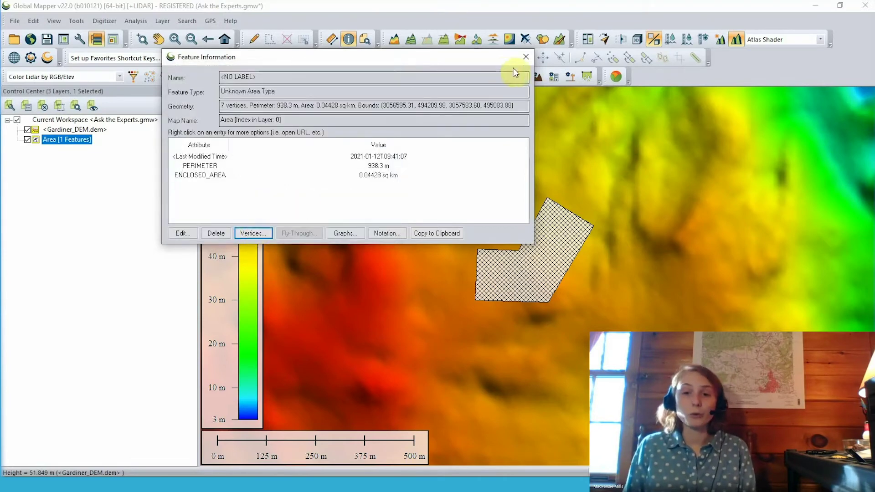
click(526, 56)
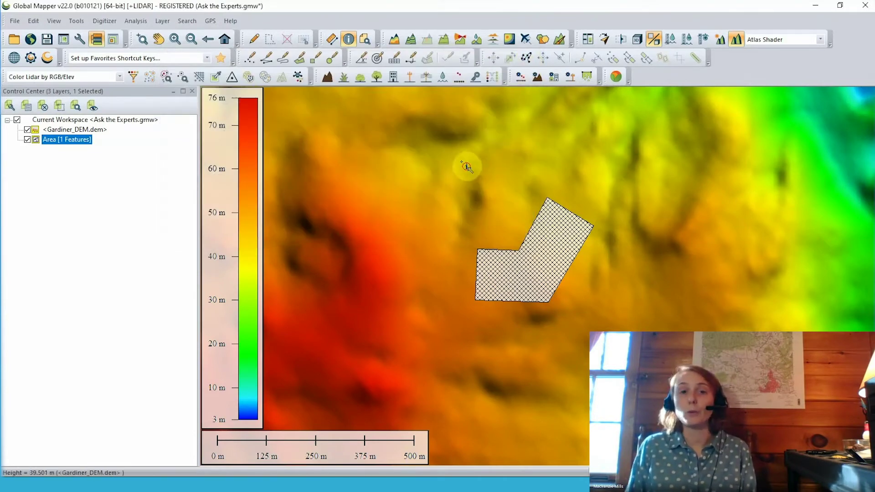
click(253, 41)
click(521, 271)
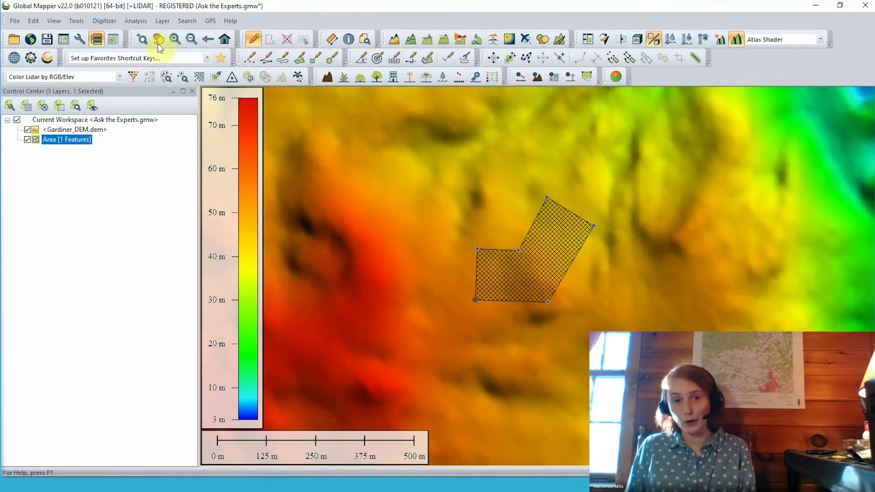
Apply terrain-layer elevations to the selected area, confirming 1 of 1 features updated.
click(95, 17)
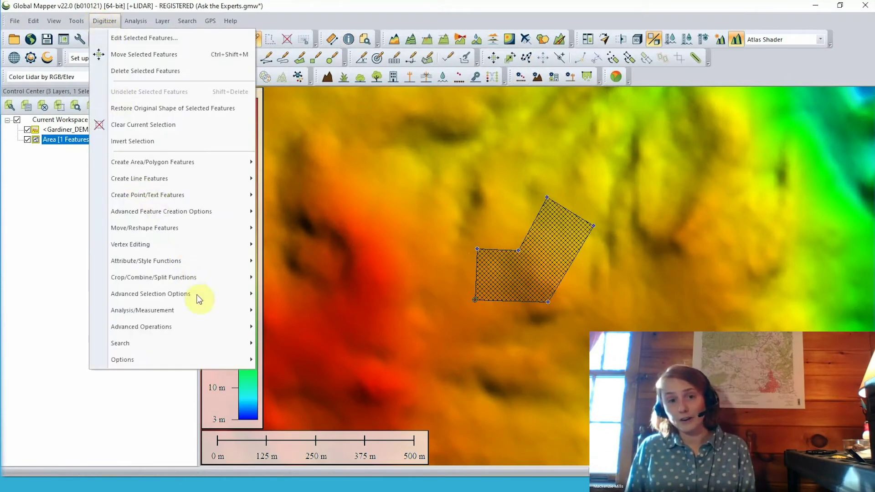
mouse_move(210, 306)
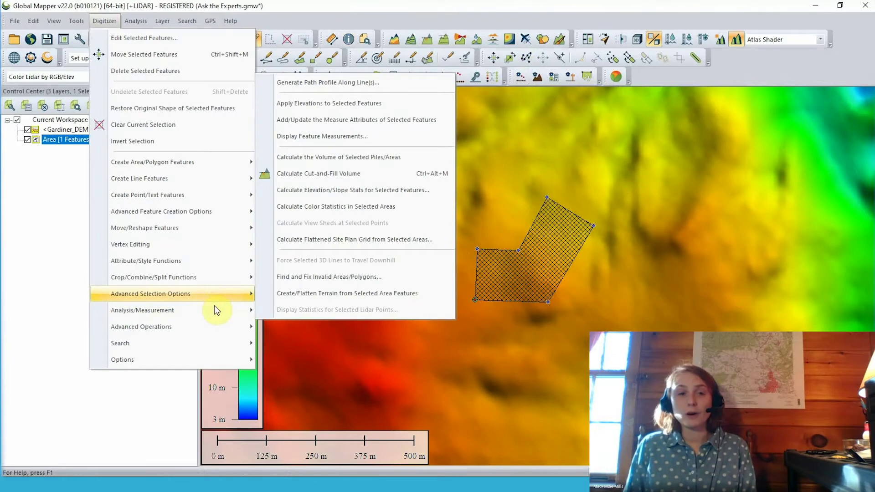
click(369, 109)
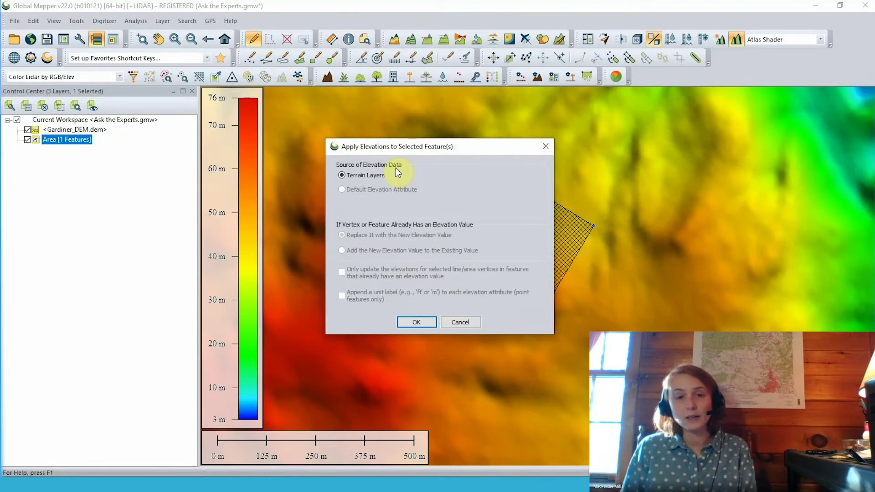
click(417, 322)
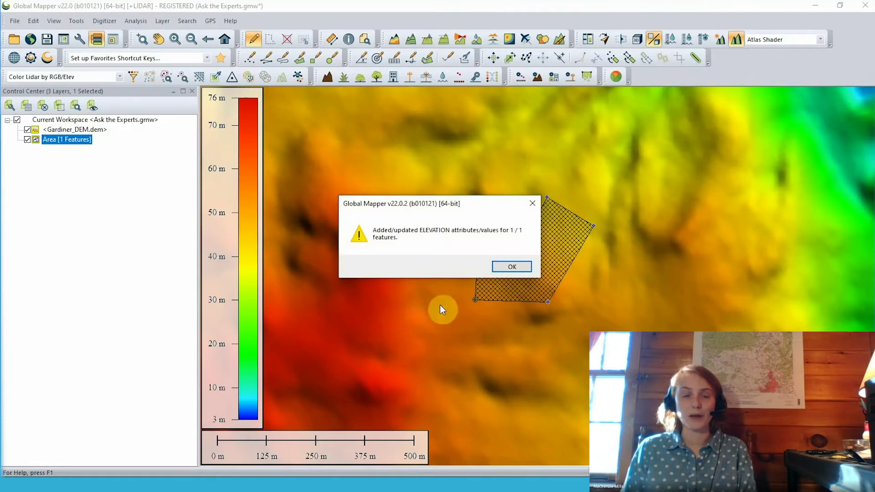
click(502, 271)
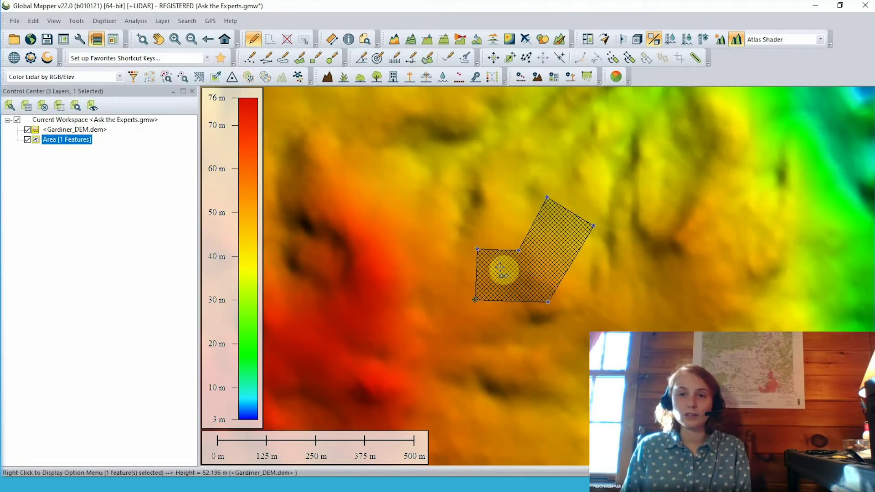
Open the area's Edit Feature Vertices list and move it off the polygon.
right_click(500, 268)
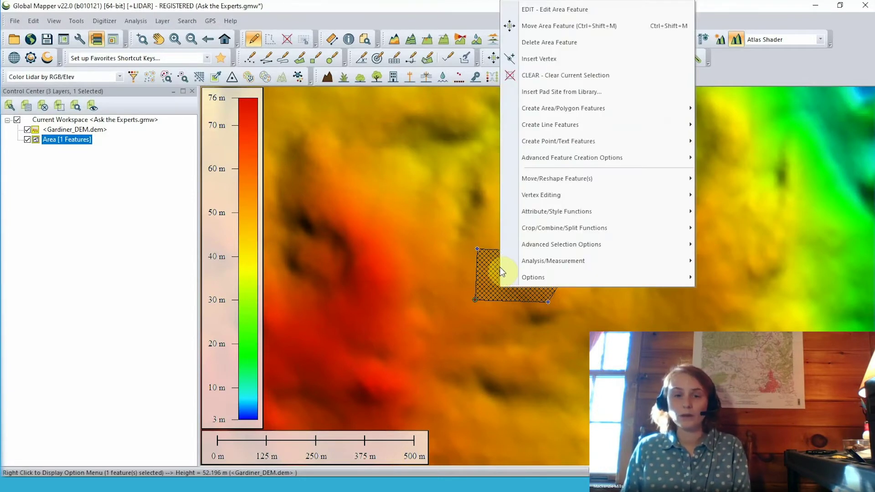
mouse_move(525, 196)
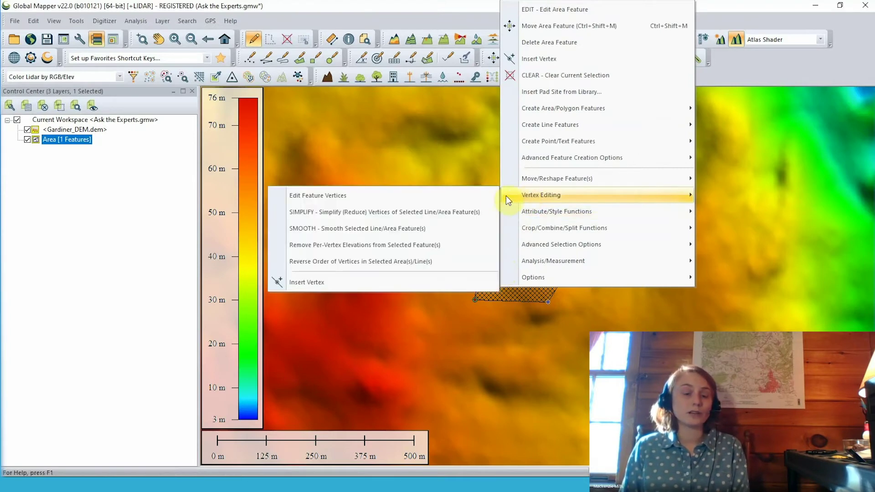
click(475, 195)
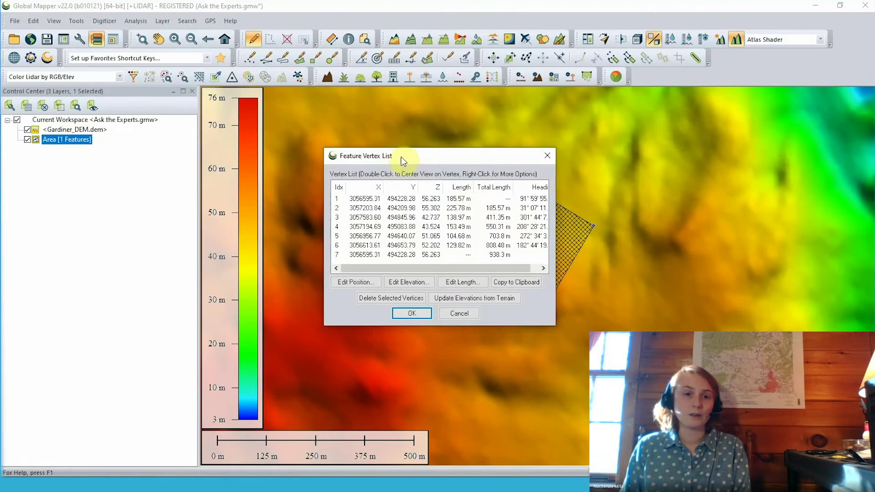
drag(401, 157, 319, 129)
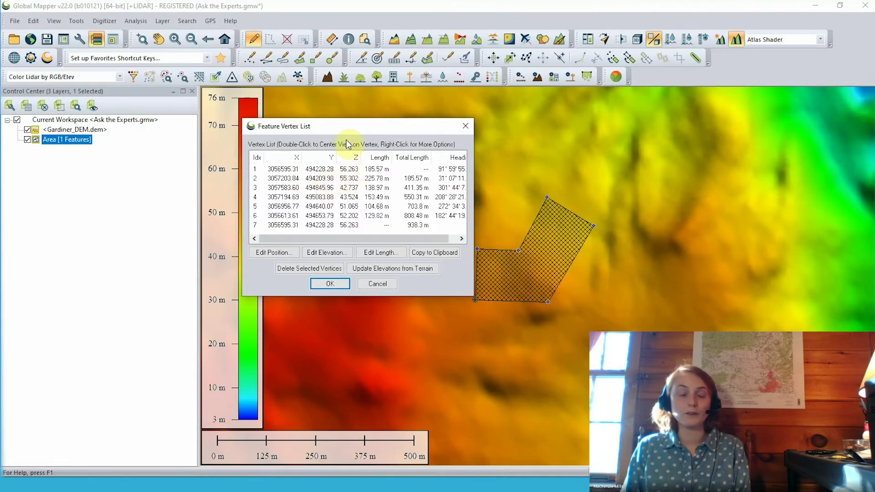
drag(350, 127, 341, 113)
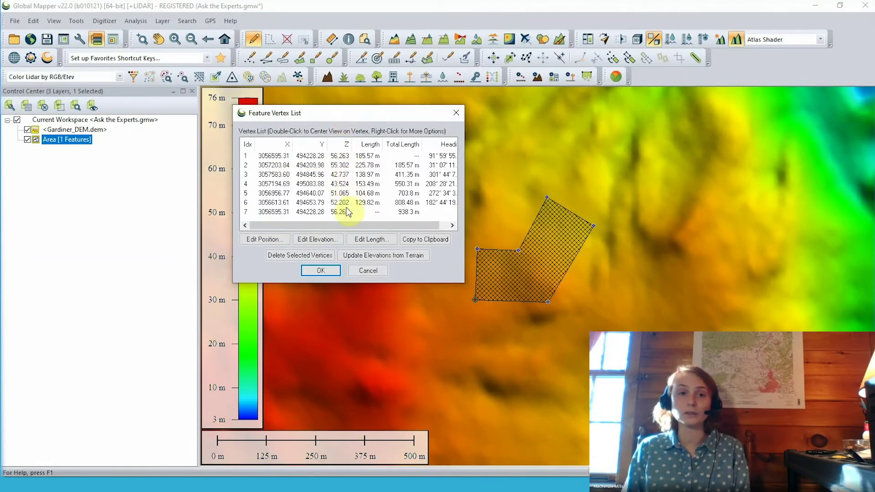
Locate vertices 1 and 3 on the map and open vertex 3's elevation editor (42.737).
click(345, 156)
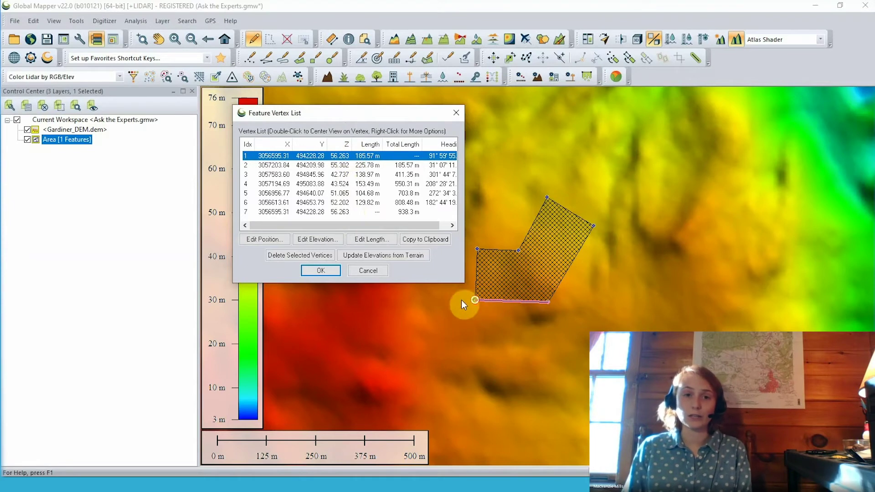
click(344, 176)
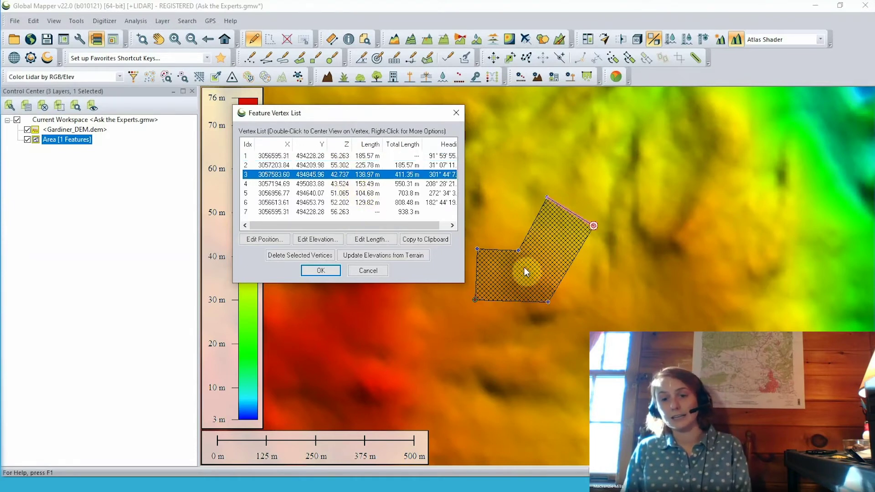
click(332, 236)
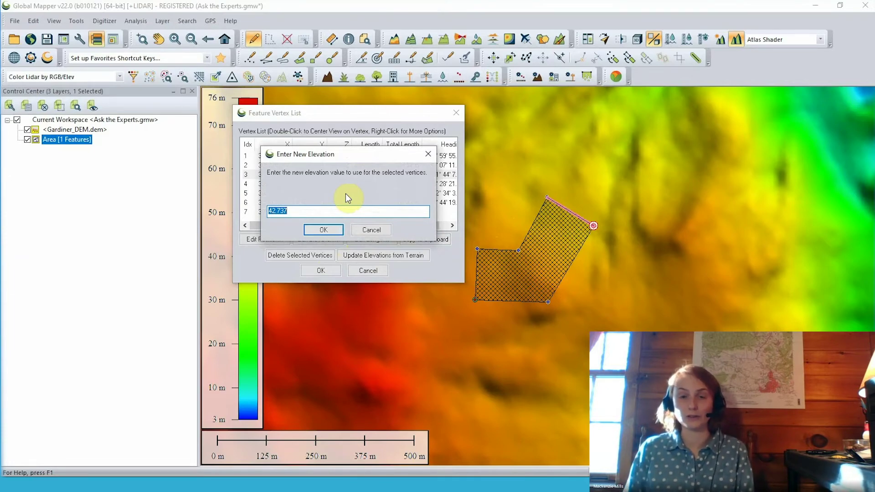
Cancel the elevation prompt, keeping 42.737, and close the vertex list unchanged.
click(333, 229)
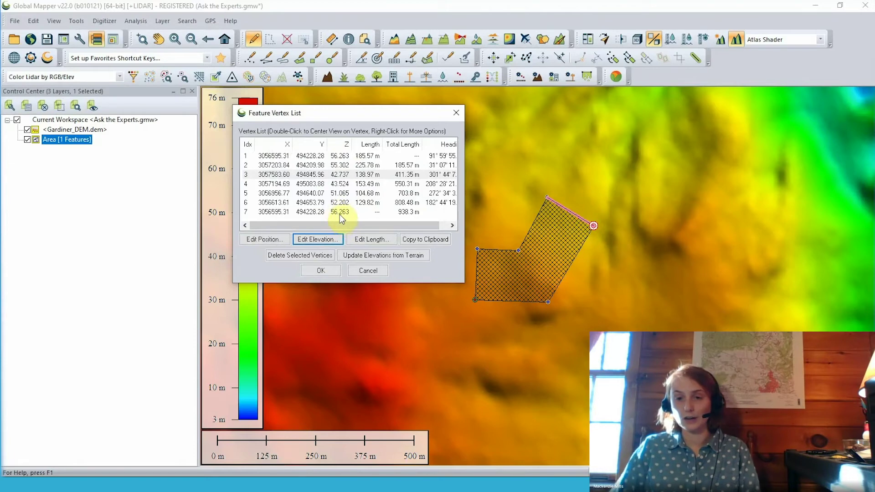
click(321, 270)
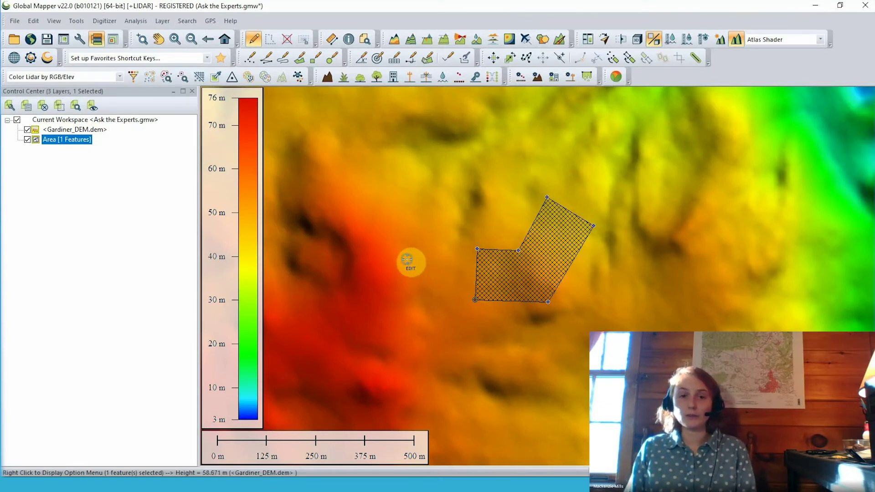
right_click(407, 259)
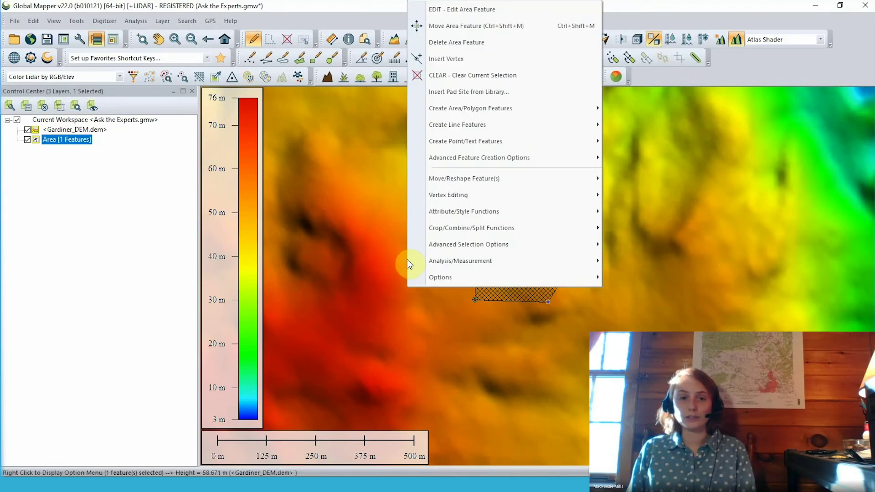
Shift the area feature by a 10 meter Z/Elevation offset with no horizontal shift.
mouse_move(448, 176)
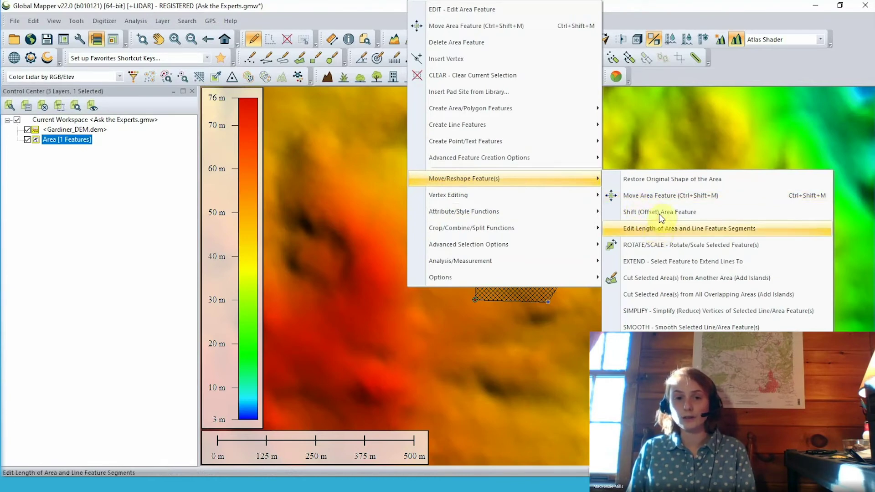
click(707, 212)
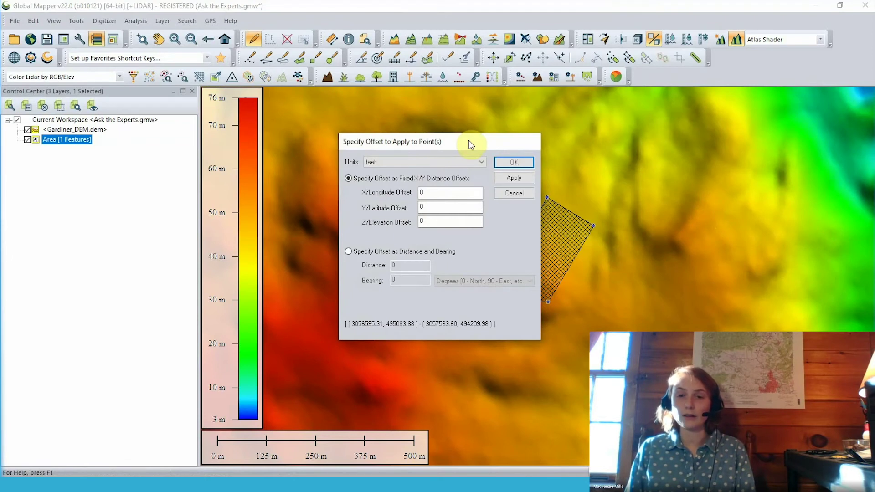
click(465, 162)
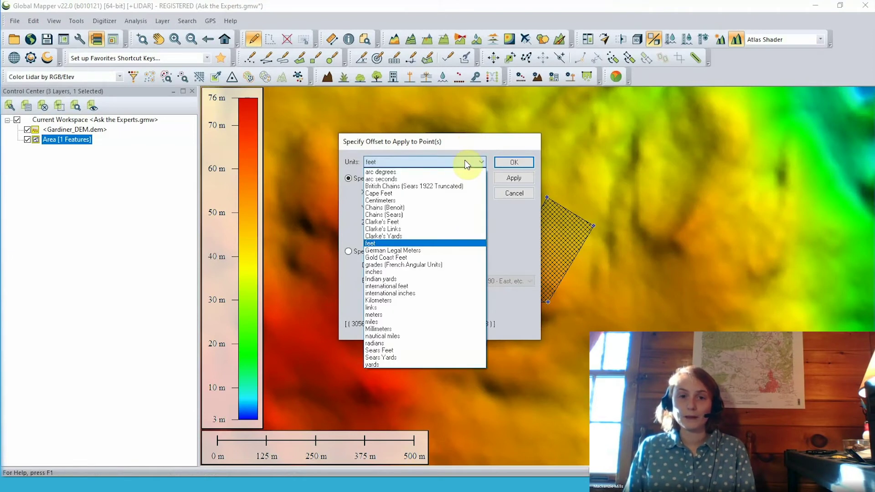
click(418, 313)
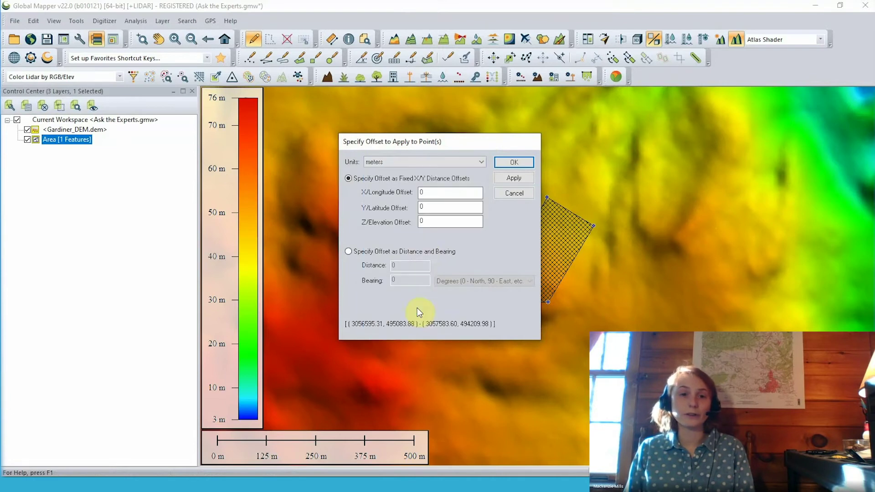
click(425, 195)
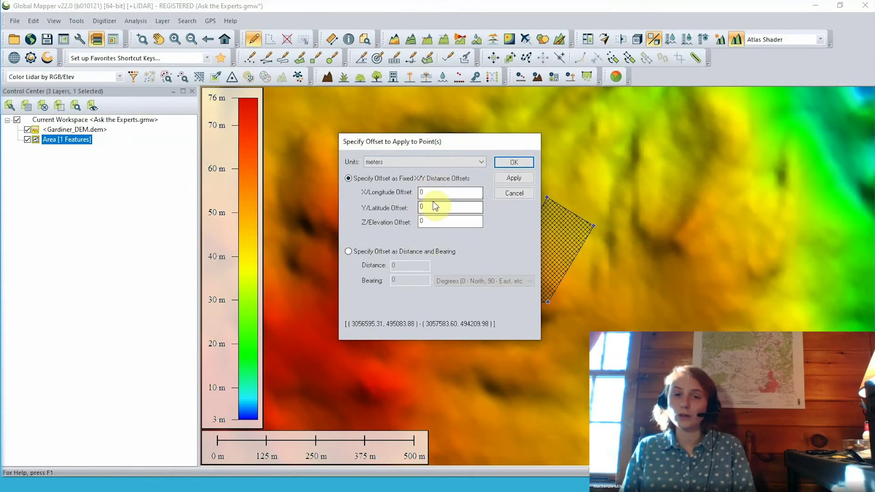
click(440, 219)
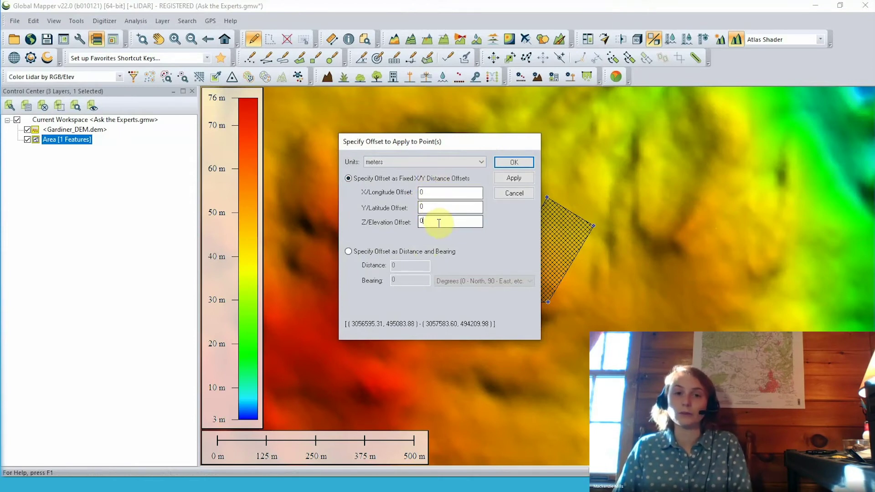
click(424, 220)
drag(425, 220, 408, 209)
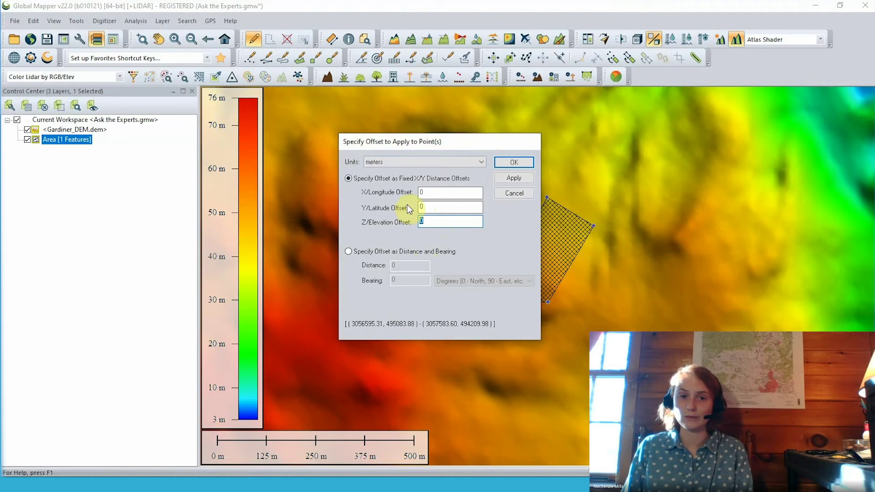
text(1)
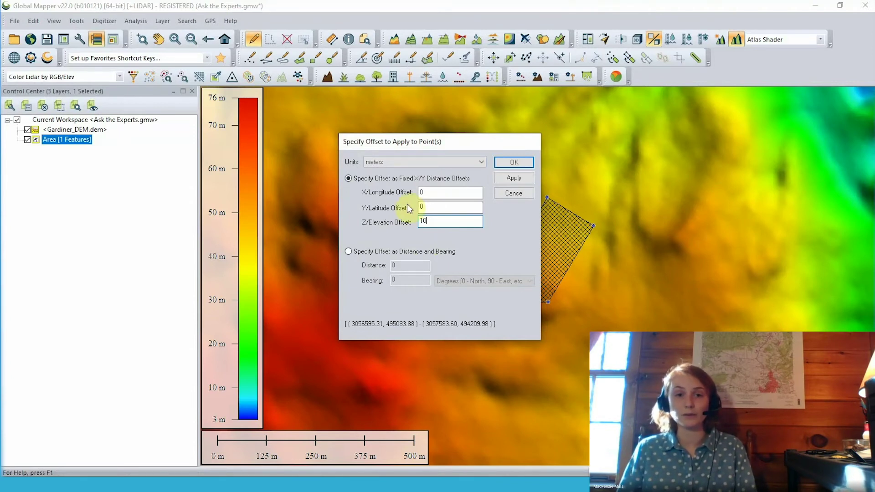
click(519, 161)
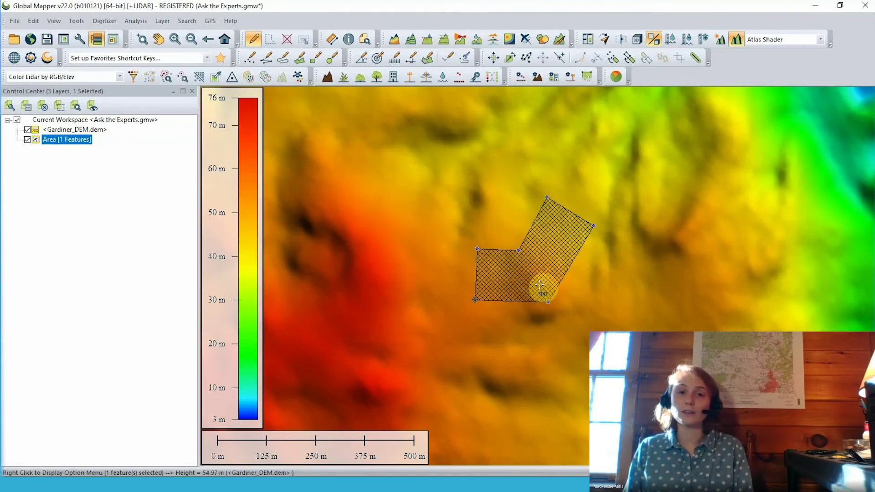
right_click(490, 277)
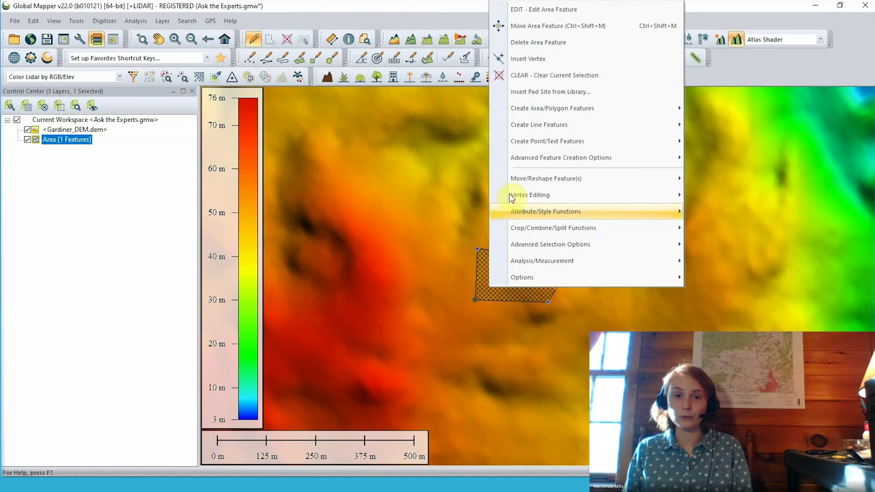
mouse_move(509, 195)
click(471, 197)
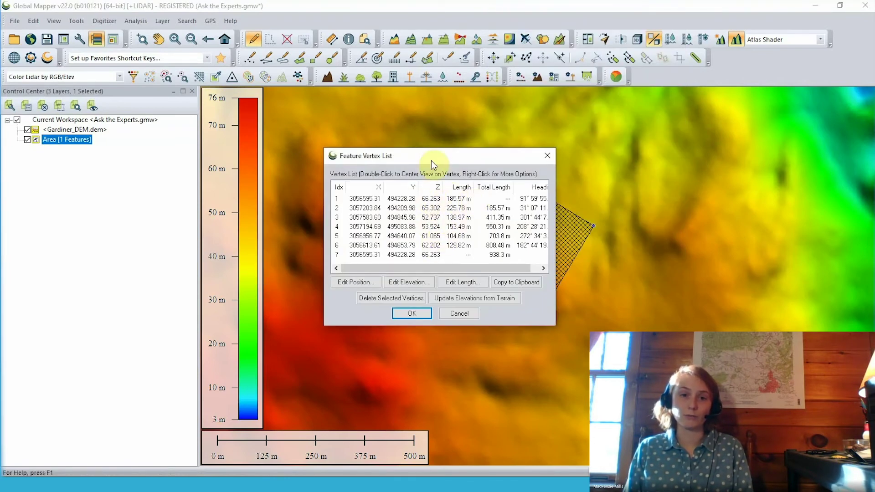
drag(431, 160, 345, 142)
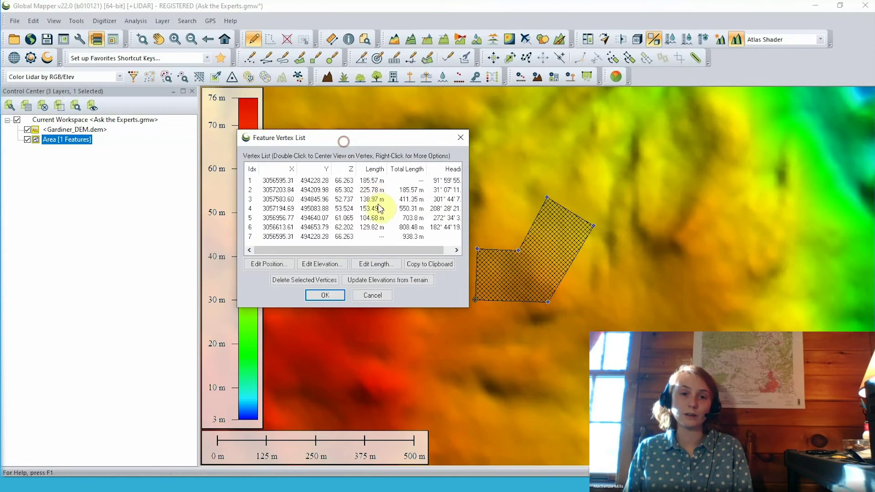
click(352, 203)
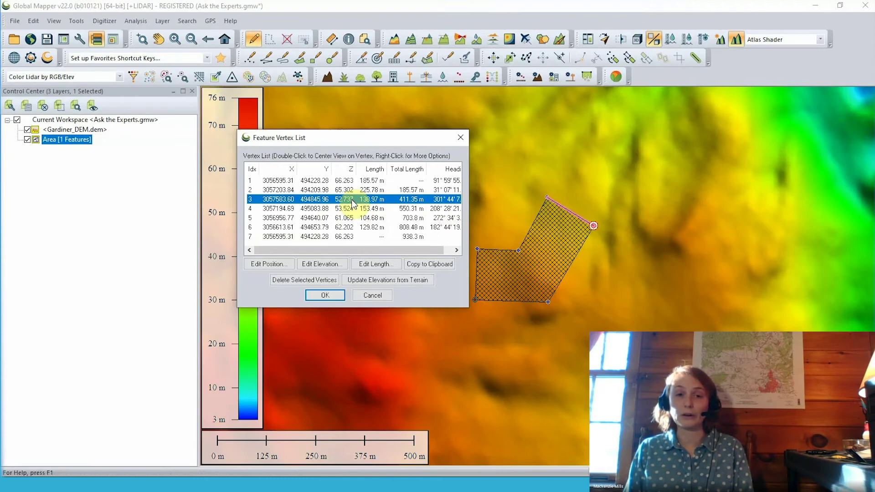
click(325, 294)
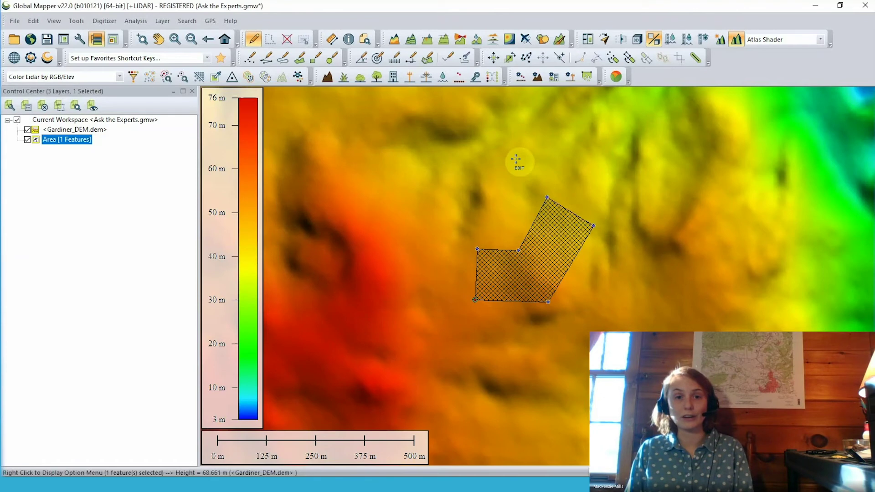
click(516, 159)
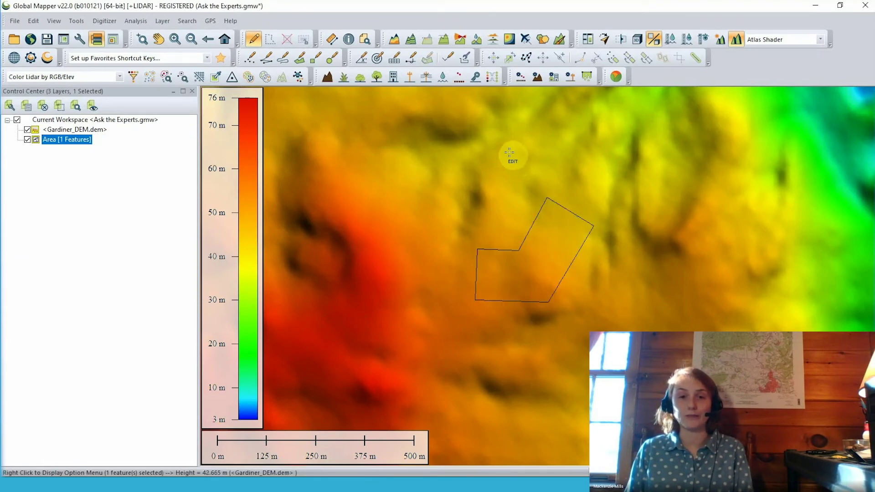
click(636, 40)
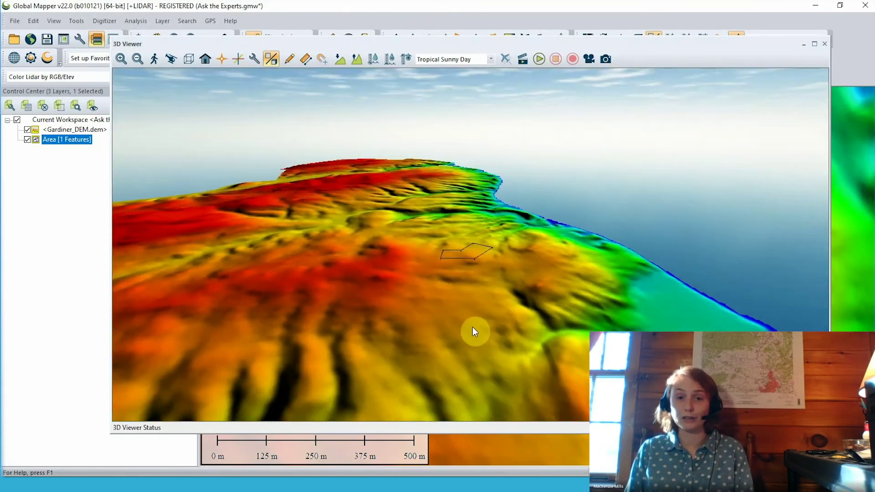
Zoom and orbit the 3D Viewer to see the area outline floating above the terrain.
scroll(472, 327, up, 5)
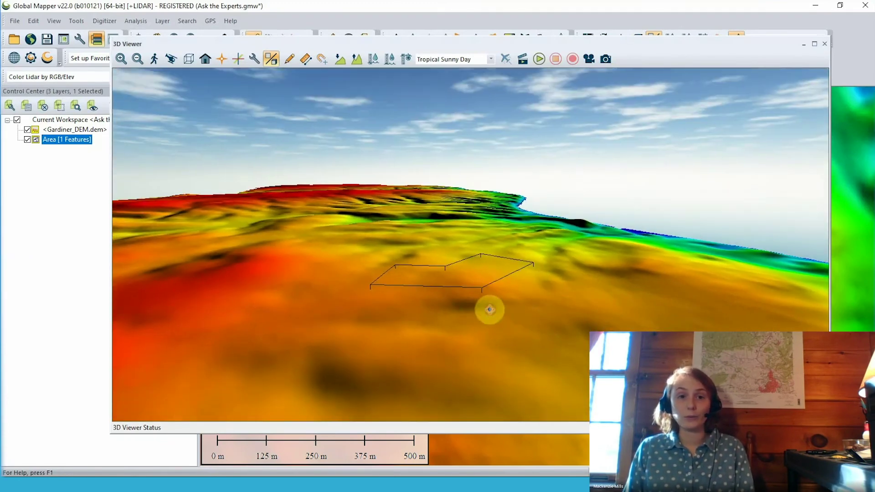
drag(488, 306, 270, 244)
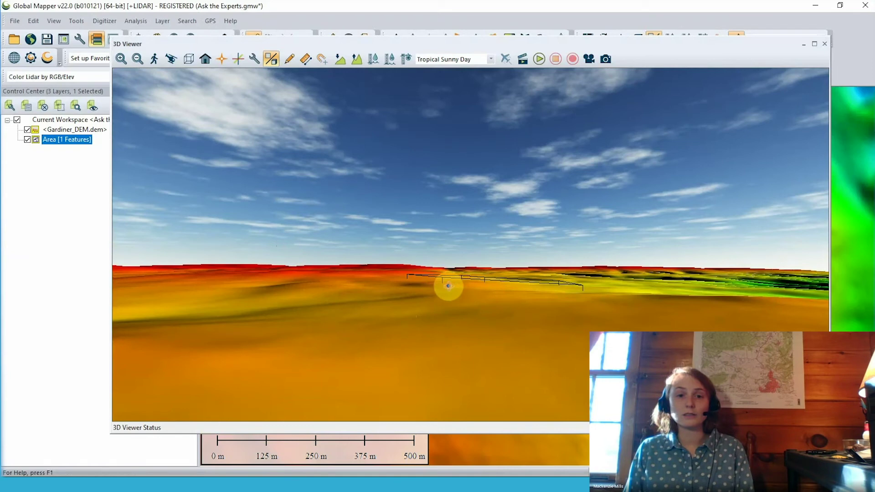
drag(447, 287, 480, 289)
drag(569, 292, 531, 294)
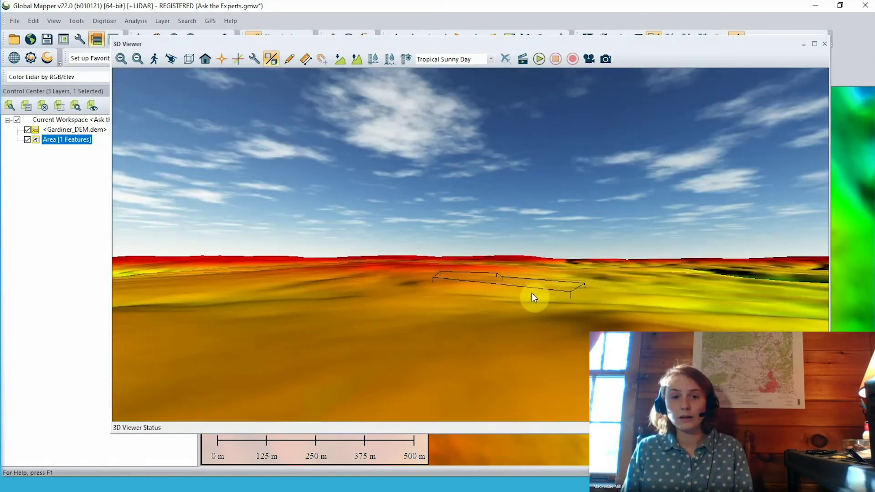